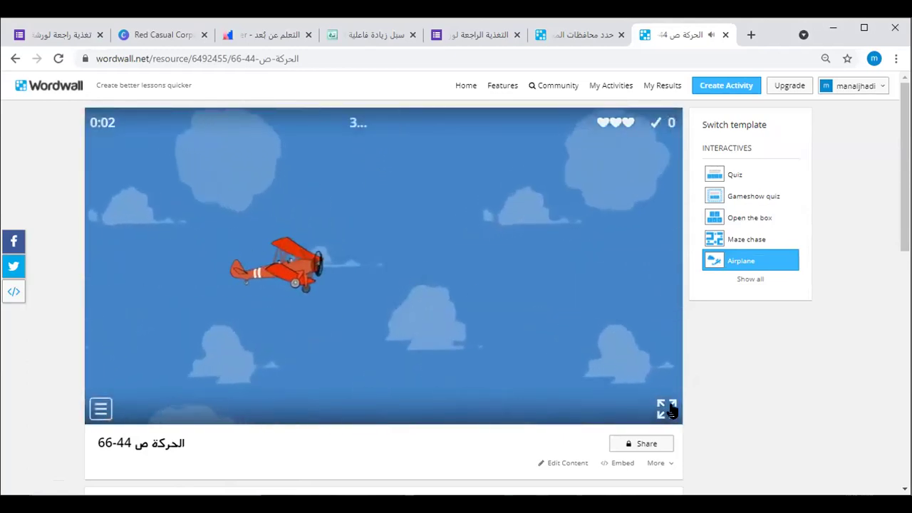
Play the Airplane version of the activity in full screen, steering the plane up and down among the answer clouds, and exit full screen.
{"action": "left_click", "coordinate": [666, 408]}
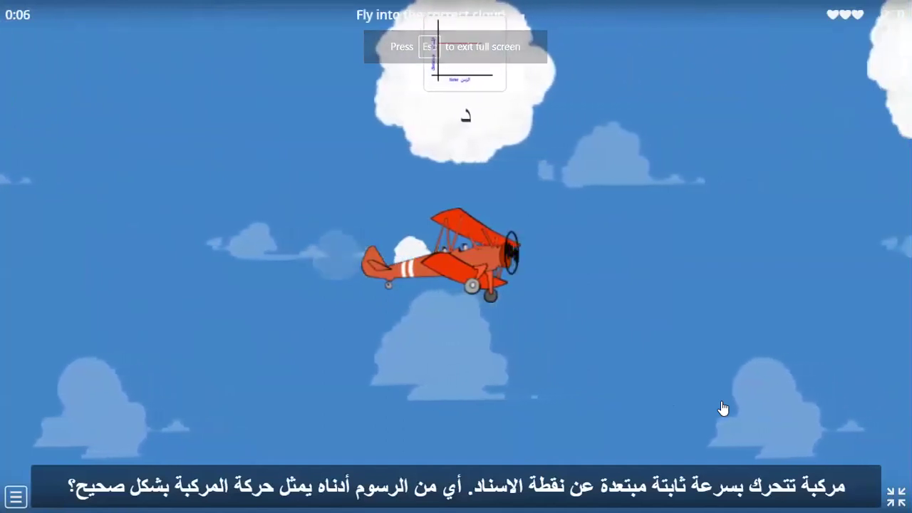
{"action": "key", "text": "Up"}
{"action": "key", "text": "Down"}
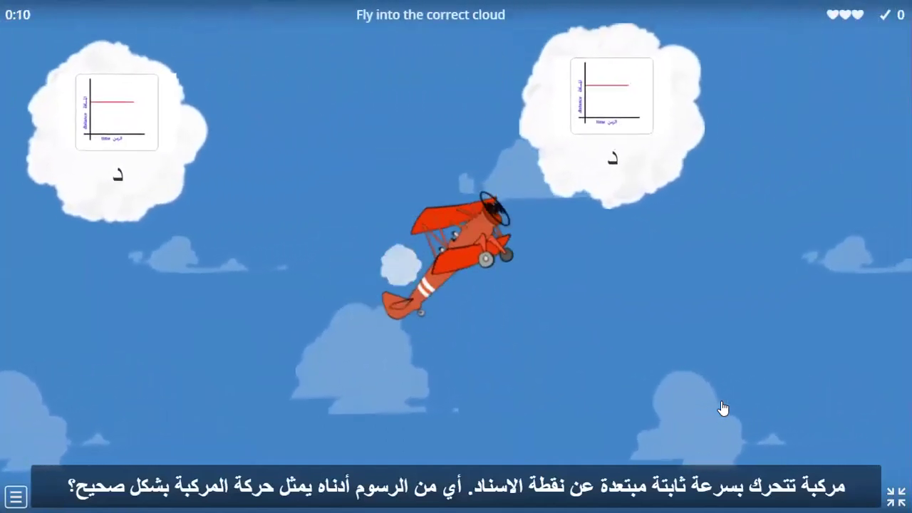
{"action": "key", "text": "Down"}
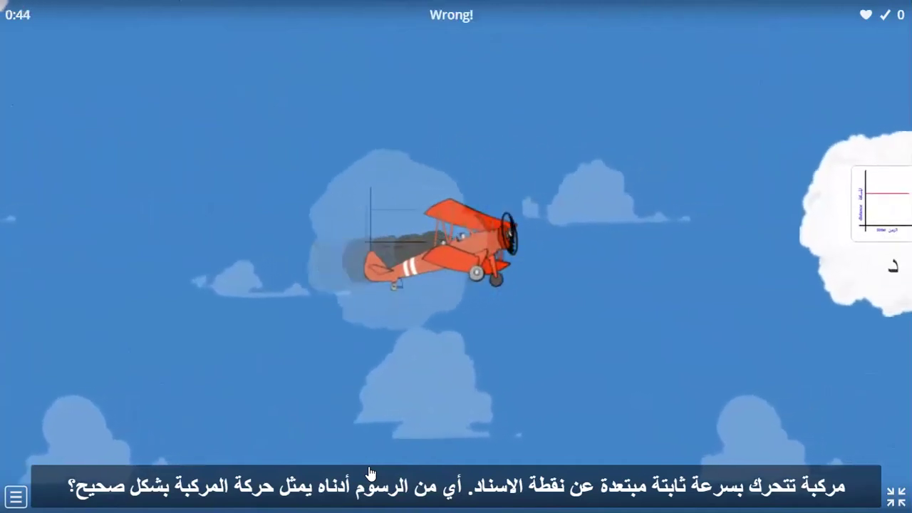
{"action": "key", "text": "Up"}
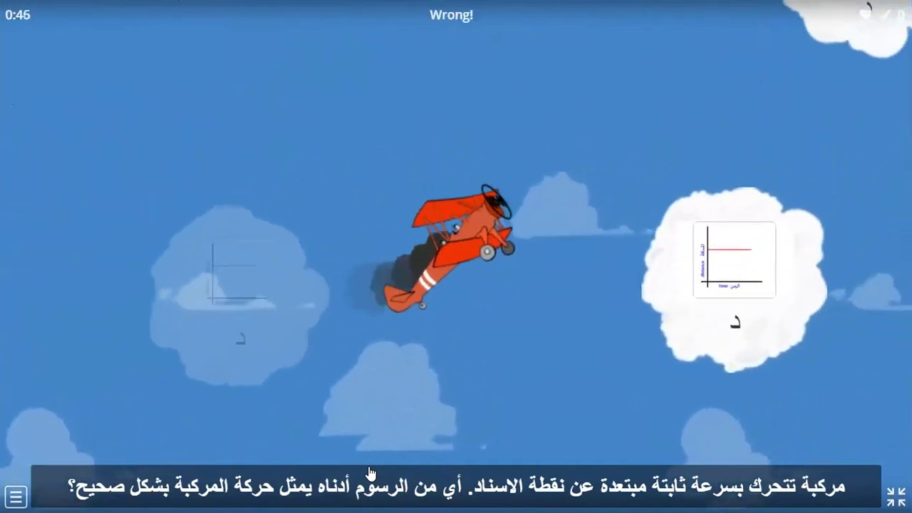
{"action": "key", "text": "Up"}
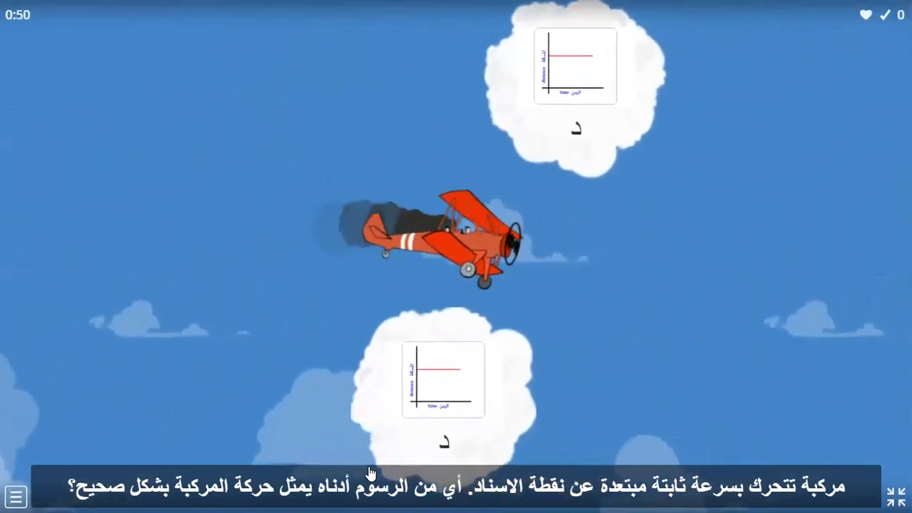
{"action": "key", "text": "Escape"}
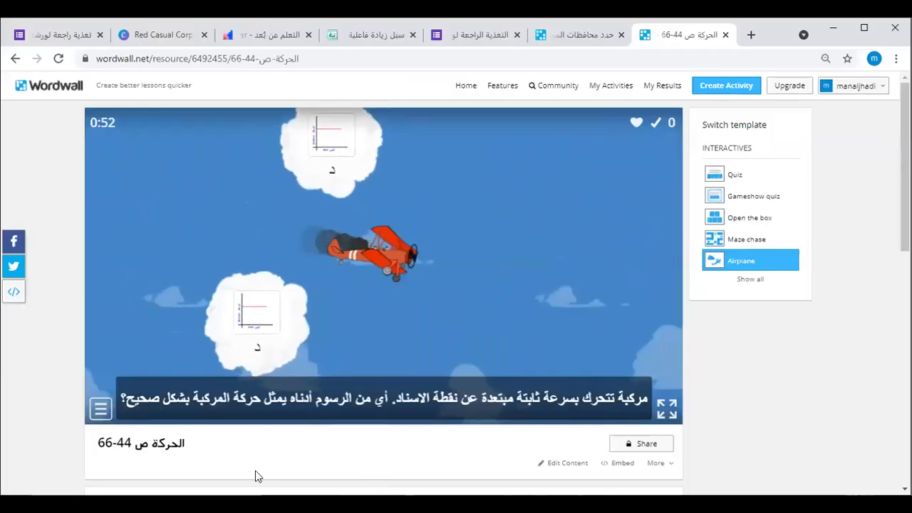
Return to the list of own activities and view the template choices for creating a new activity.
{"action": "left_click", "coordinate": [15, 60]}
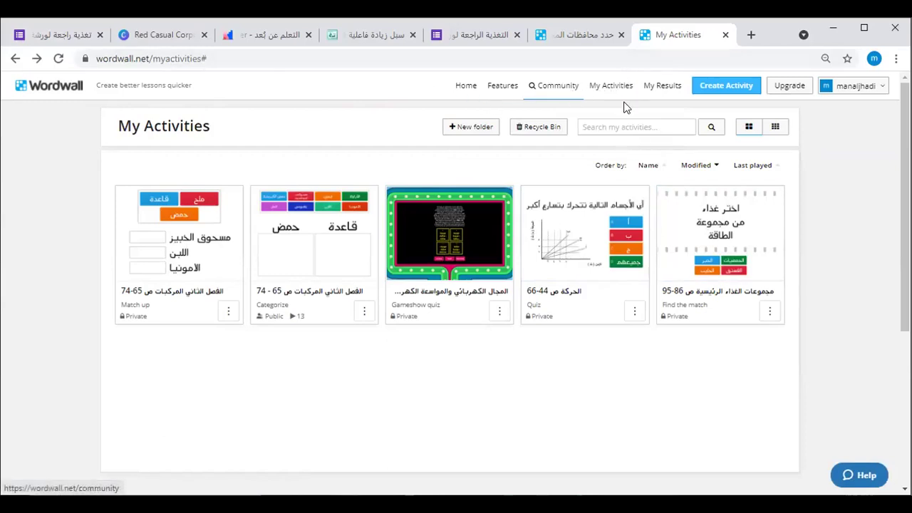
{"action": "left_click", "coordinate": [722, 87]}
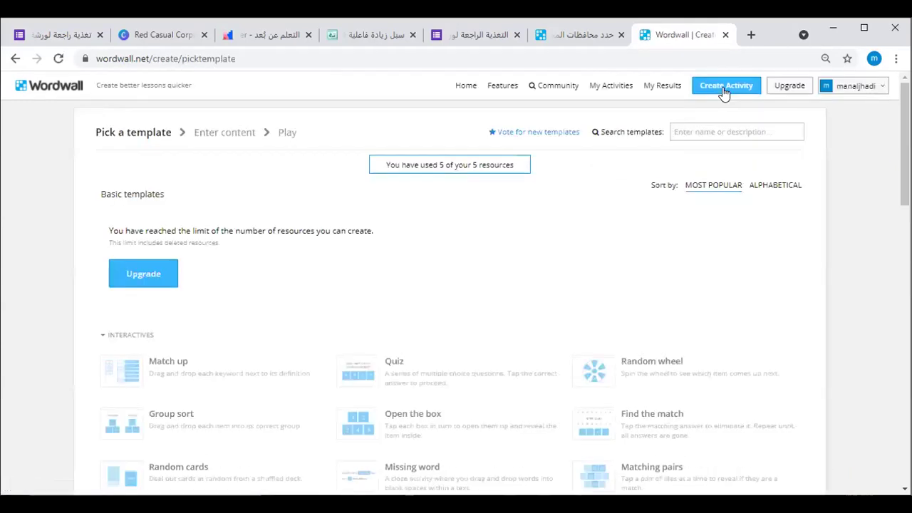
{"action": "left_click", "coordinate": [15, 60]}
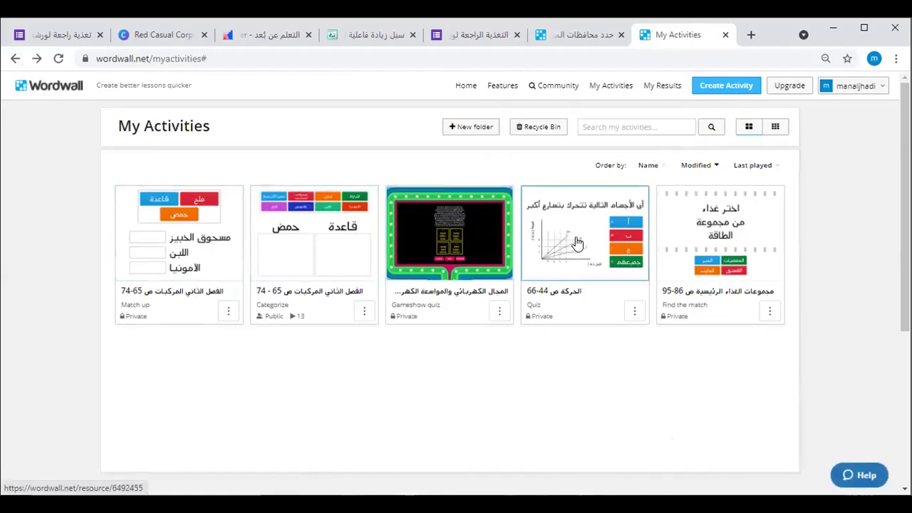
Open the content of the مجموعات الغذاء الرئيسية ص 86-95 activity for editing and go through the first item's answer and clue.
{"action": "left_click", "coordinate": [727, 263]}
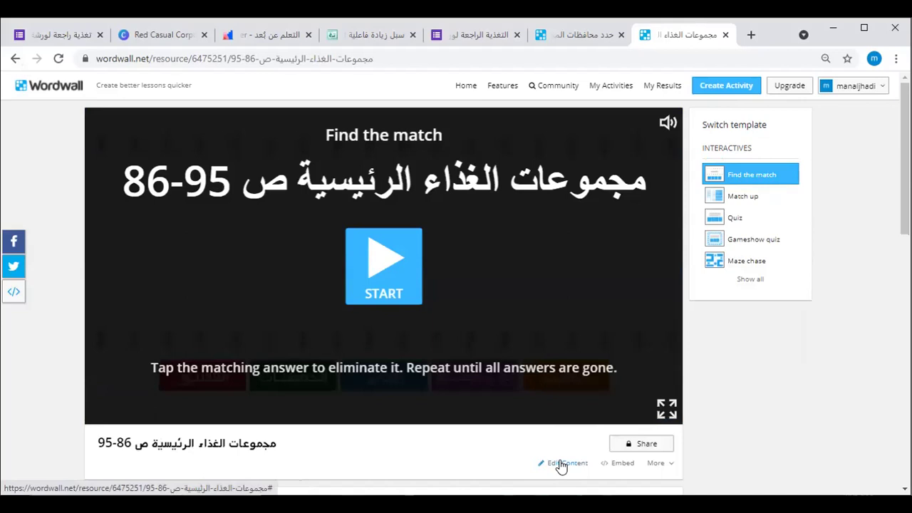
{"action": "left_click", "coordinate": [562, 464]}
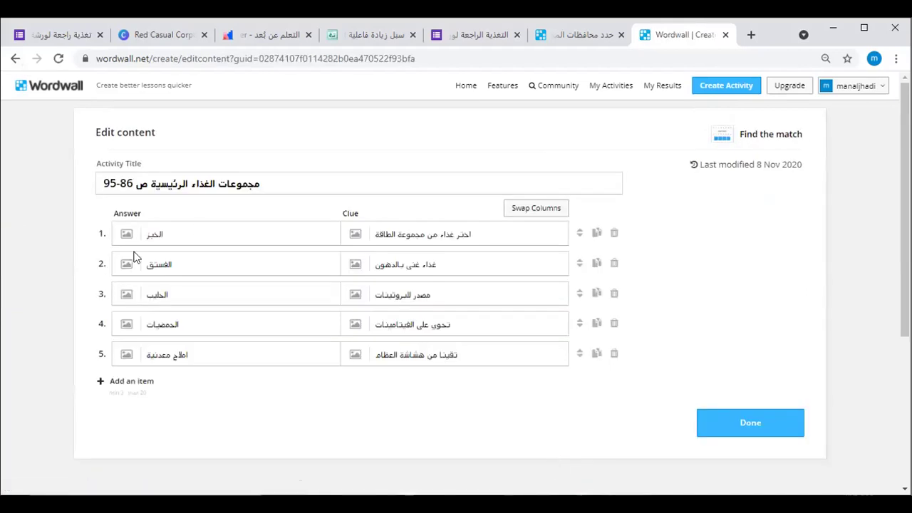
{"action": "left_click", "coordinate": [173, 230]}
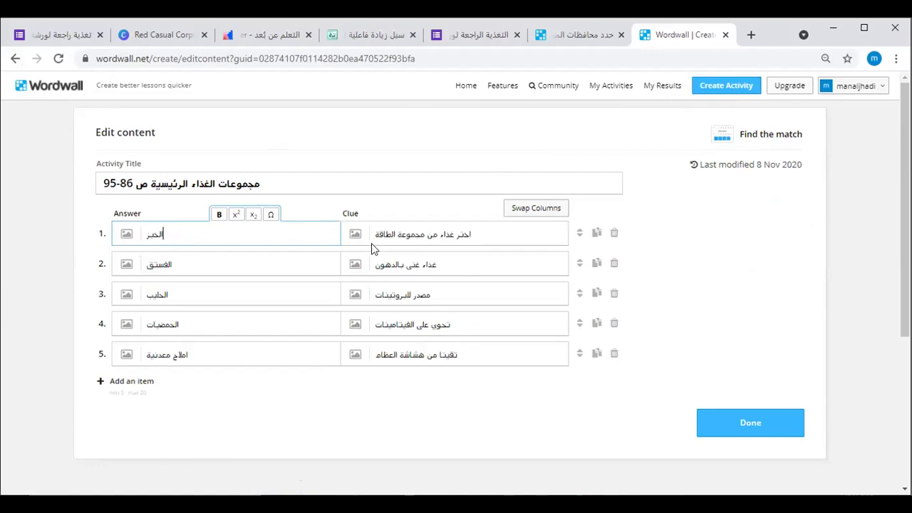
{"action": "left_click", "coordinate": [424, 235]}
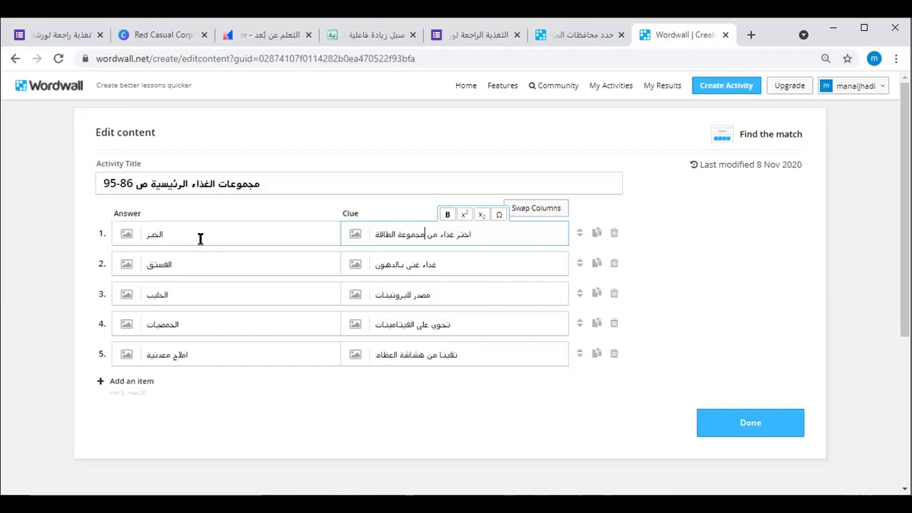
{"action": "left_click", "coordinate": [158, 236]}
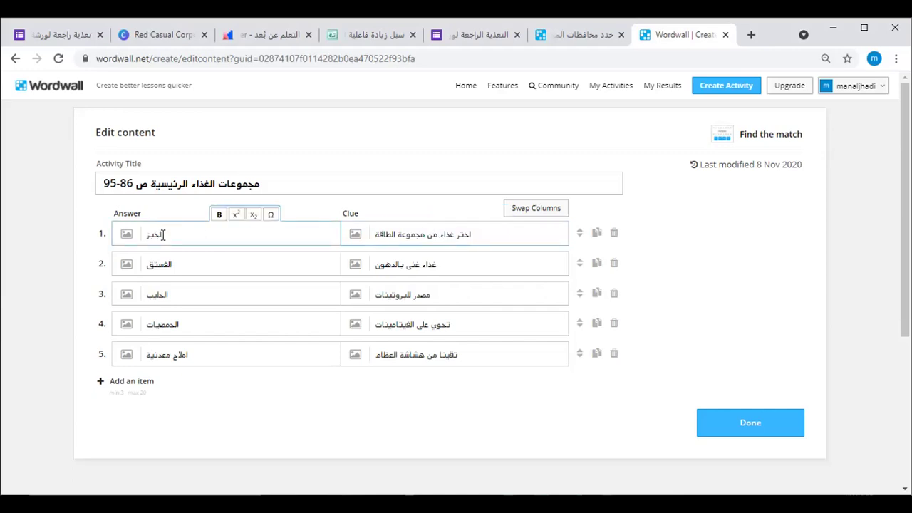
Try swapping the Answer and Clue columns and back, and view the image choices for the first item's answer.
{"action": "left_click", "coordinate": [531, 208]}
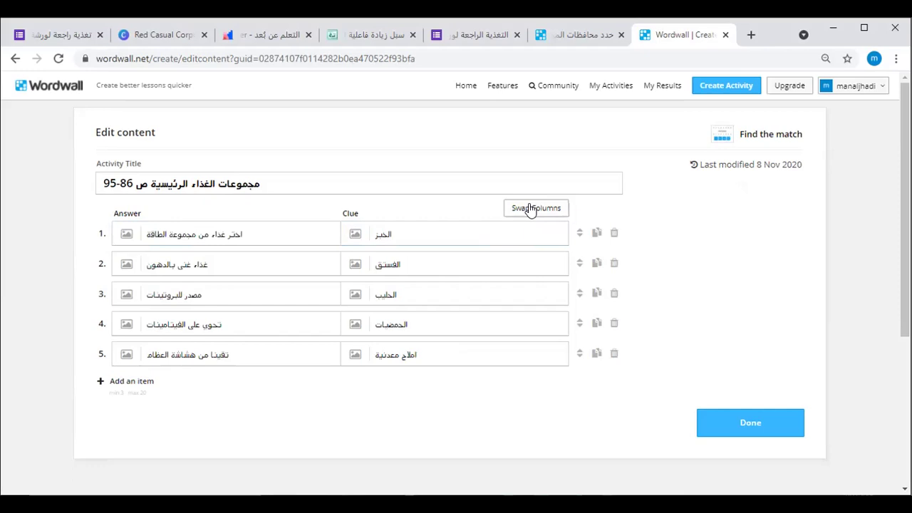
{"action": "left_click", "coordinate": [530, 208]}
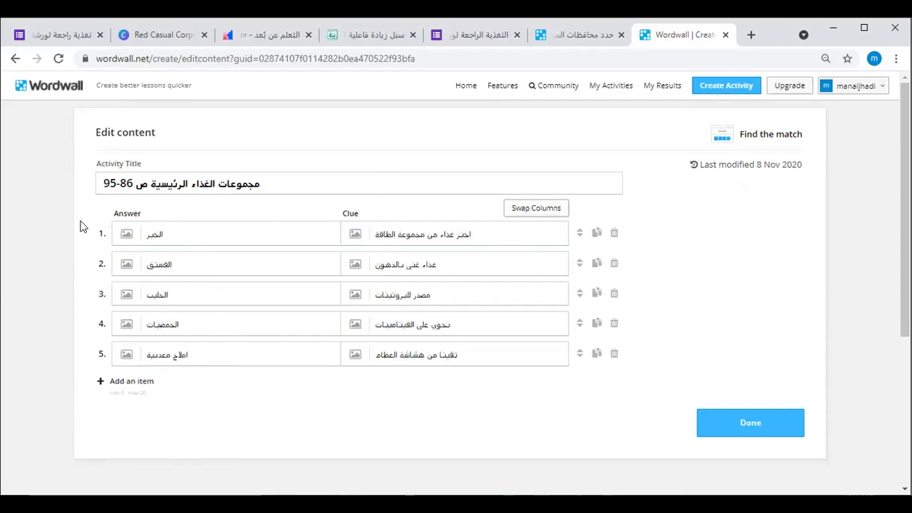
{"action": "left_click", "coordinate": [127, 236]}
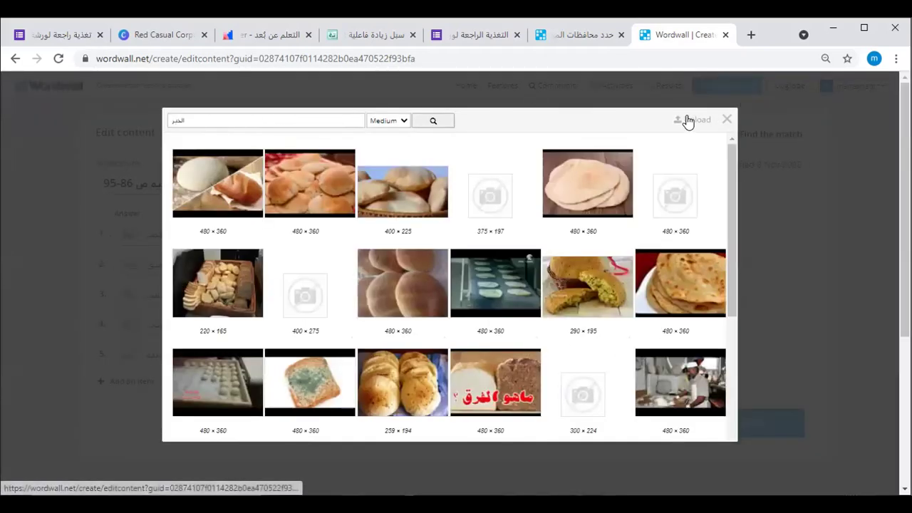
{"action": "left_click", "coordinate": [728, 122]}
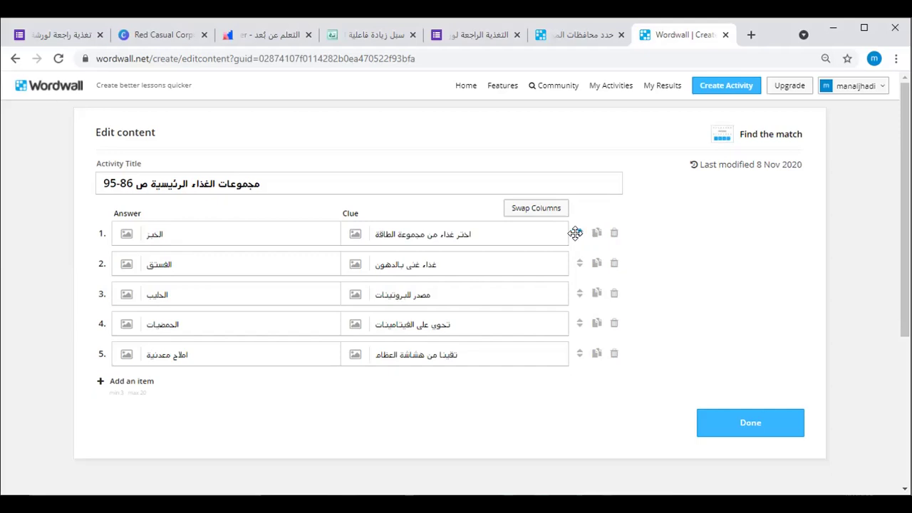
Move the الخبز item to third place and the الحليب item to last place, and save the activity.
{"action": "left_click_drag", "start_coordinate": [575, 233], "coordinate": [578, 294]}
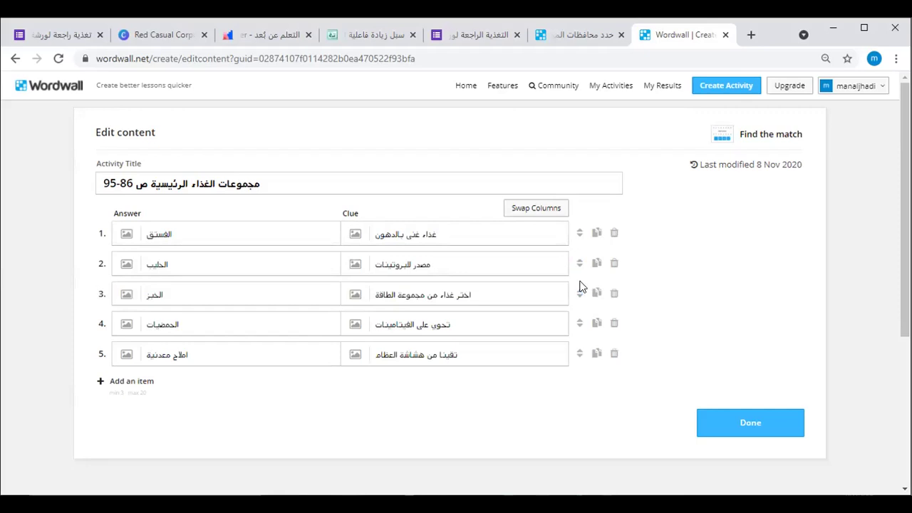
{"action": "left_click_drag", "start_coordinate": [577, 263], "coordinate": [583, 376]}
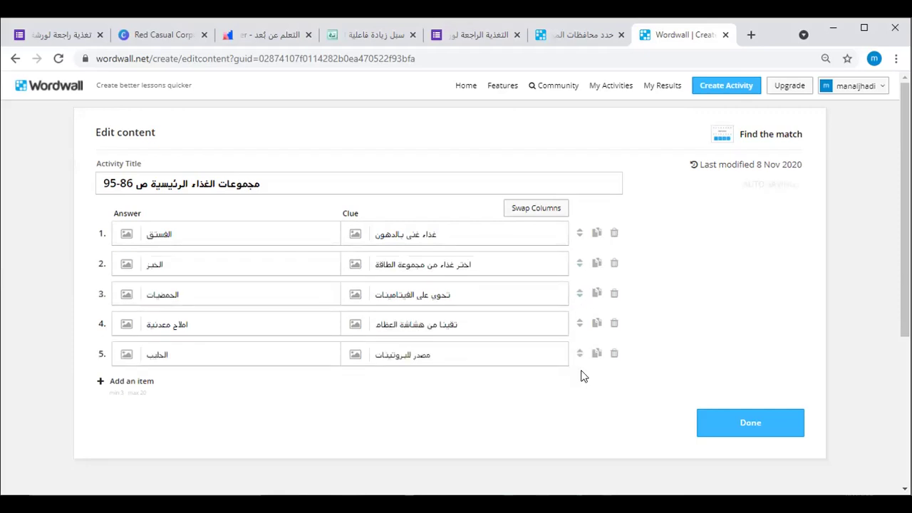
{"action": "left_click", "coordinate": [718, 432]}
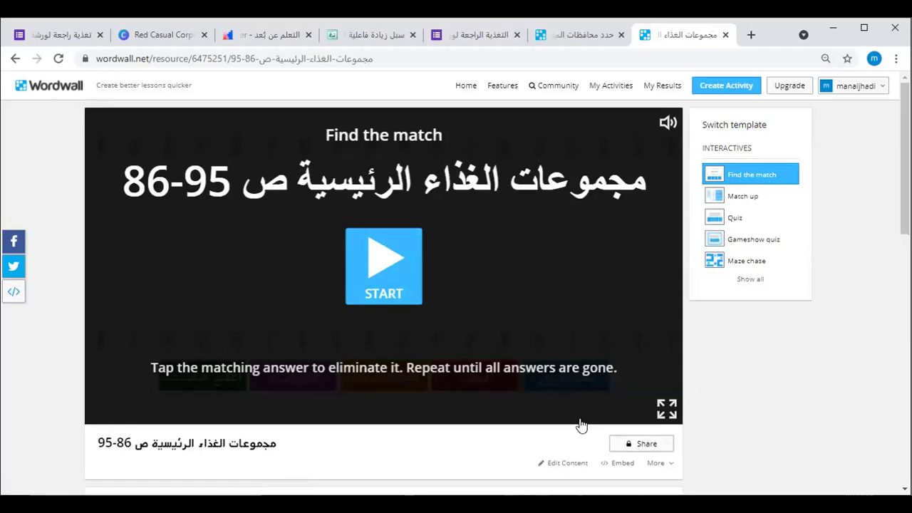
Open the activity's sharing options and view the publish settings for making it public to other teachers.
{"action": "left_click", "coordinate": [626, 445]}
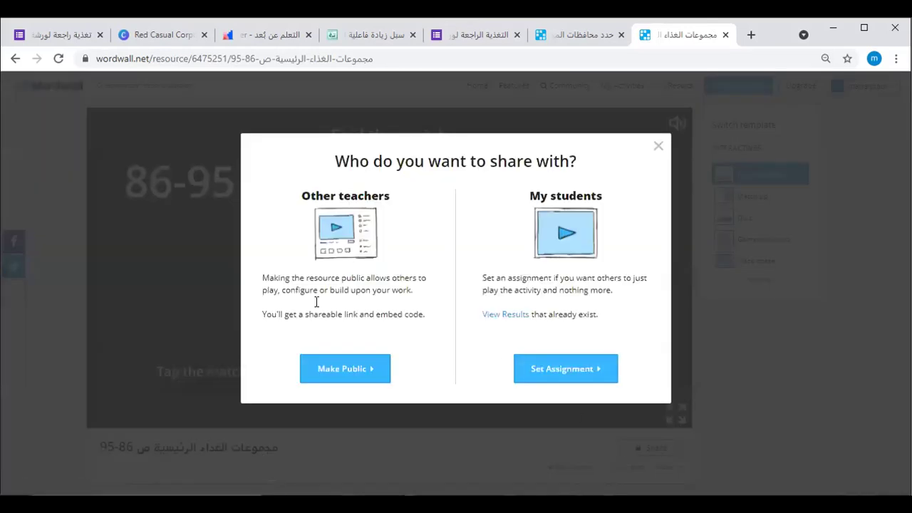
{"action": "left_click", "coordinate": [325, 384]}
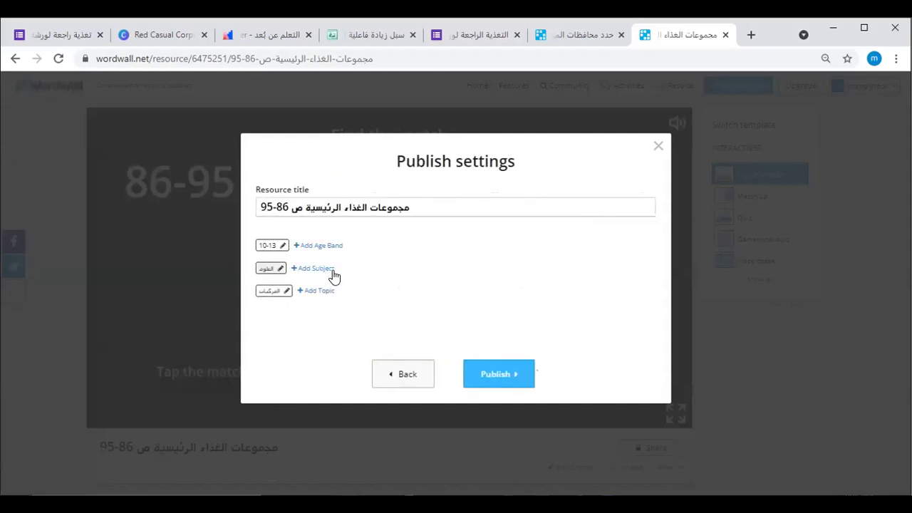
{"action": "left_click", "coordinate": [393, 387]}
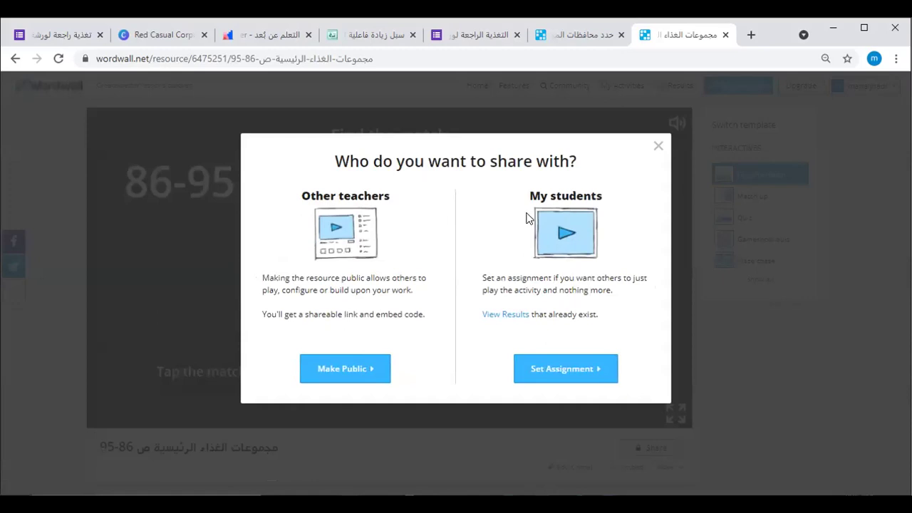
Set the activity as a student assignment with name entry, no deadline and no leaderboard, and copy its link.
{"action": "left_click", "coordinate": [600, 377]}
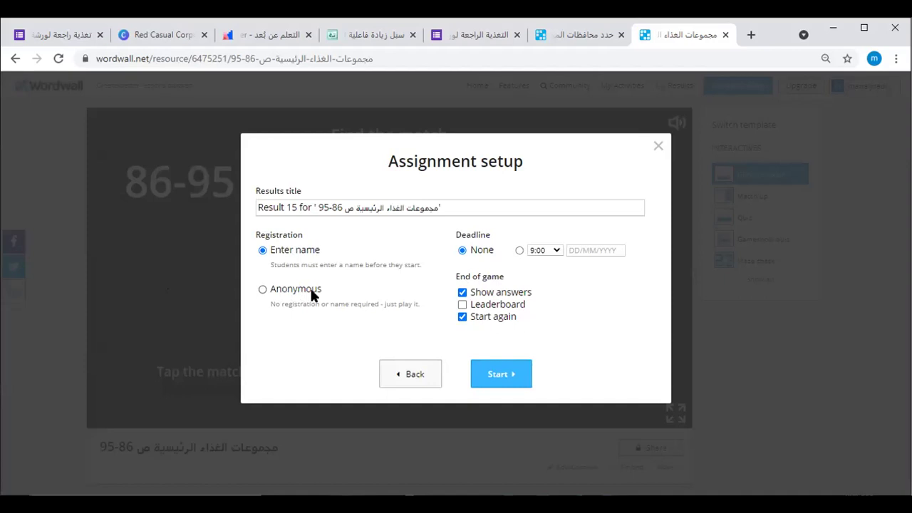
{"action": "left_click", "coordinate": [461, 305]}
{"action": "left_click", "coordinate": [462, 305]}
{"action": "left_click", "coordinate": [492, 383]}
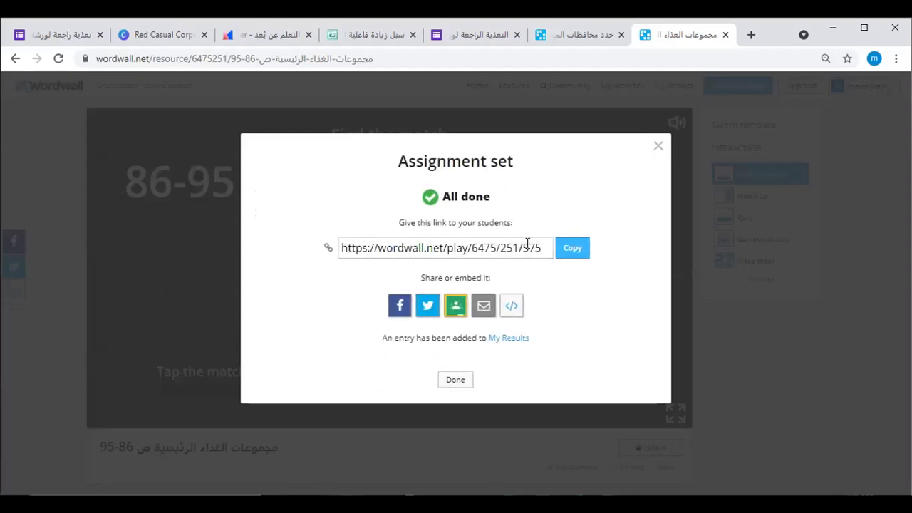
{"action": "left_click", "coordinate": [575, 248]}
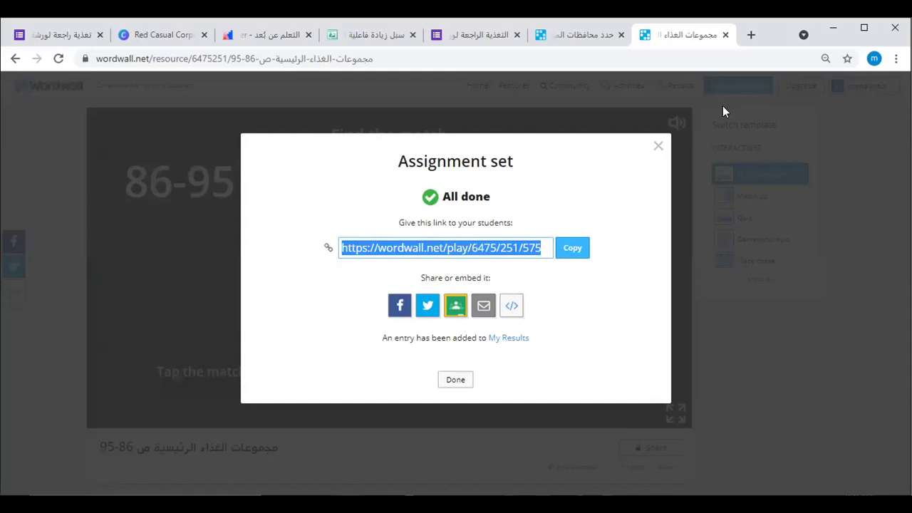
{"action": "left_click", "coordinate": [657, 147]}
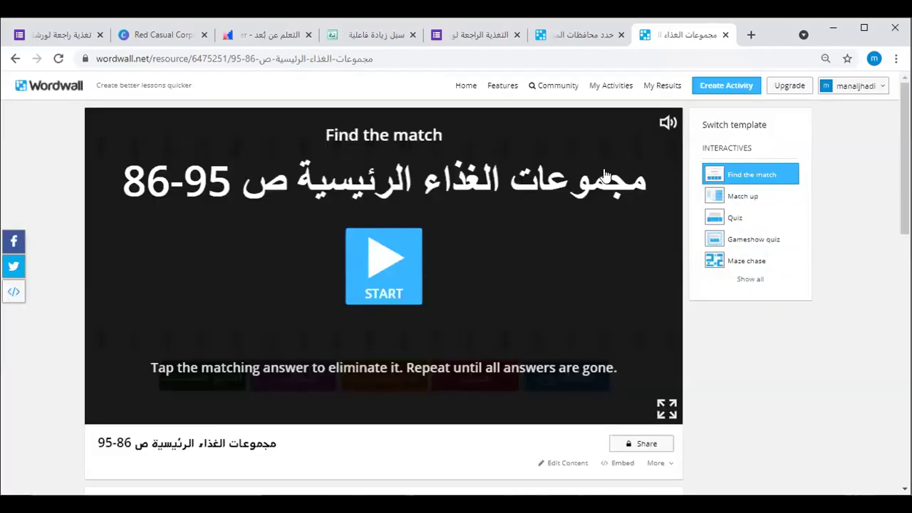
Find the Random wheel template on the Wordwall home page and look through its example activities.
{"action": "left_click", "coordinate": [466, 85]}
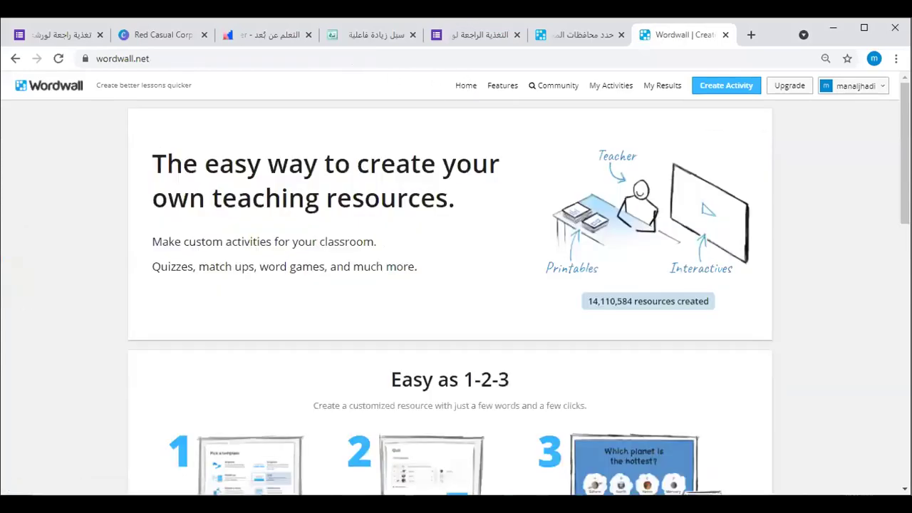
{"action": "scroll", "coordinate": [456, 285], "scroll_direction": "down", "scroll_amount": 8}
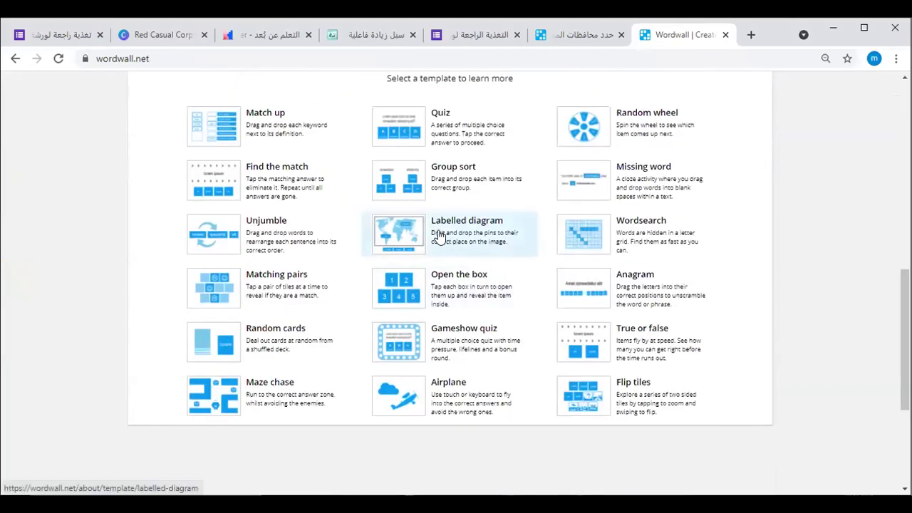
{"action": "left_click", "coordinate": [607, 122]}
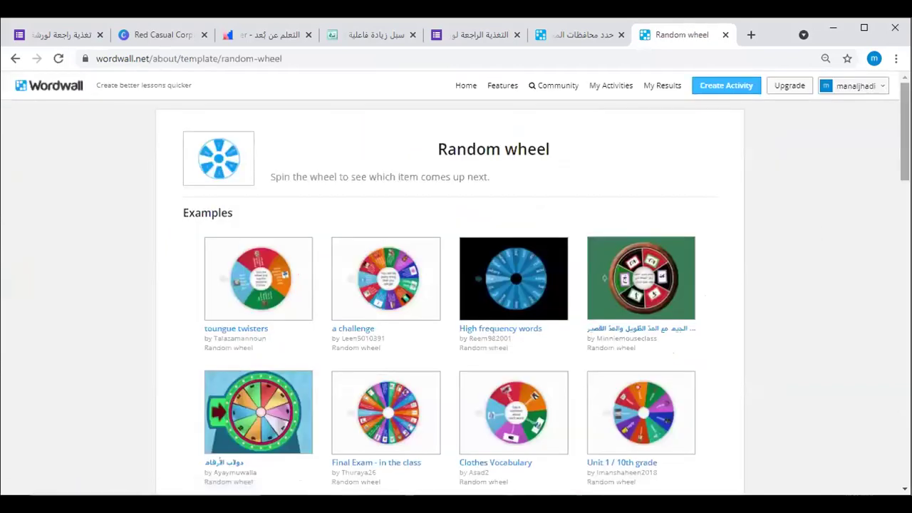
{"action": "scroll", "coordinate": [779, 157], "scroll_direction": "down", "scroll_amount": 2}
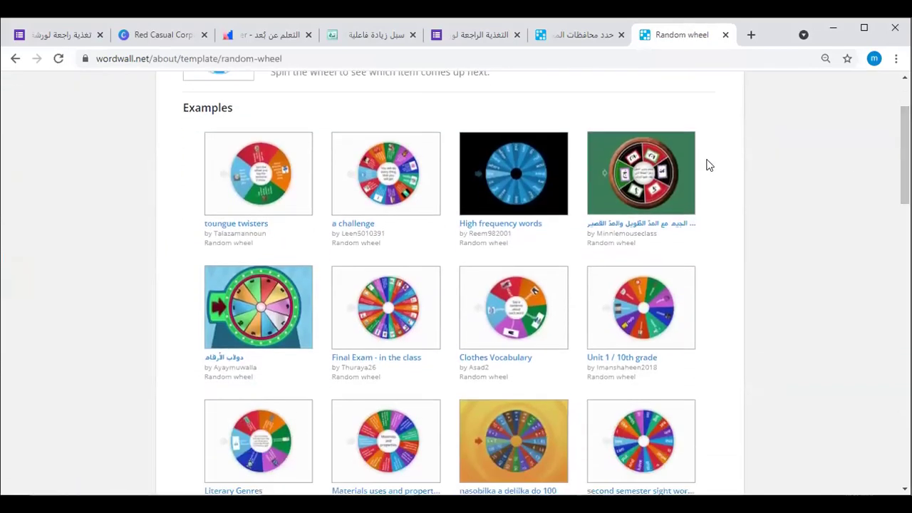
Open the Random wheel example حرف الجيم مع المدّ الطويل والمدّ القصير and start it in full screen.
{"action": "left_click", "coordinate": [636, 182]}
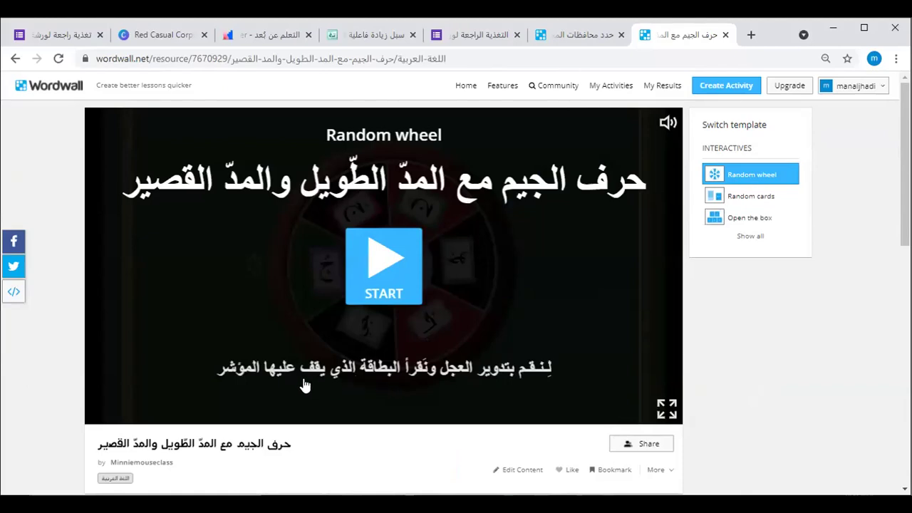
{"action": "left_click", "coordinate": [377, 259]}
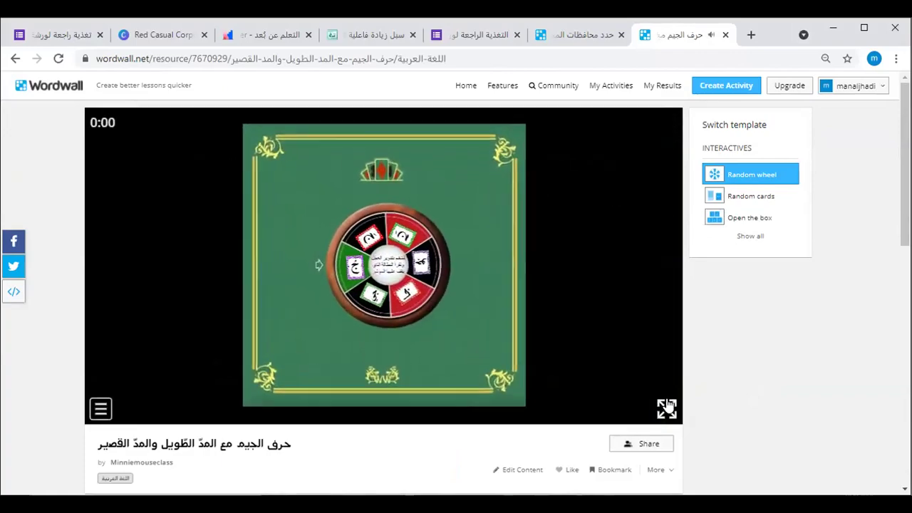
{"action": "left_click", "coordinate": [667, 408]}
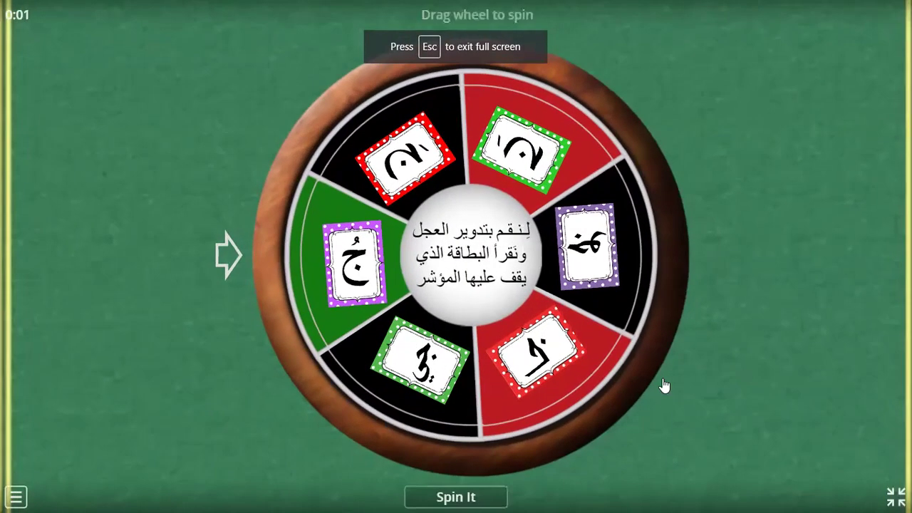
Spin the wheel once, exit full screen and return to the Random wheel examples page.
{"action": "left_click", "coordinate": [460, 497]}
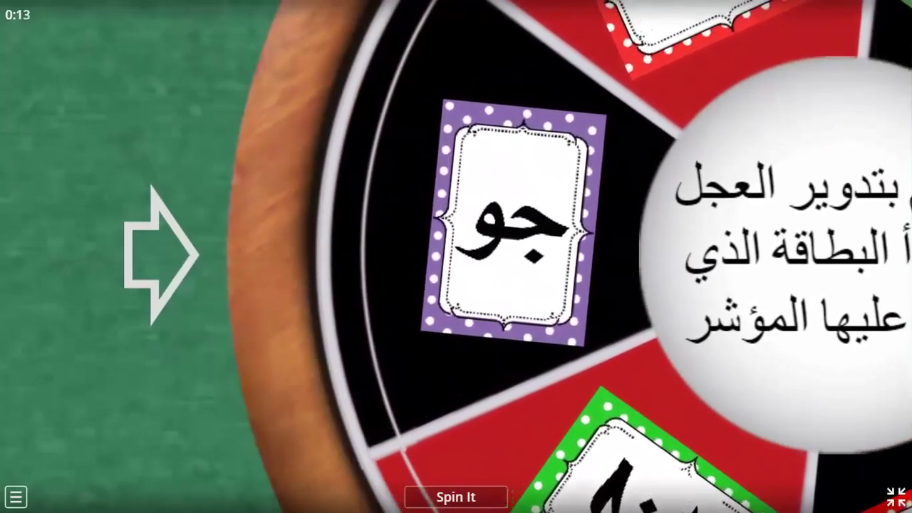
{"action": "key", "text": "Escape"}
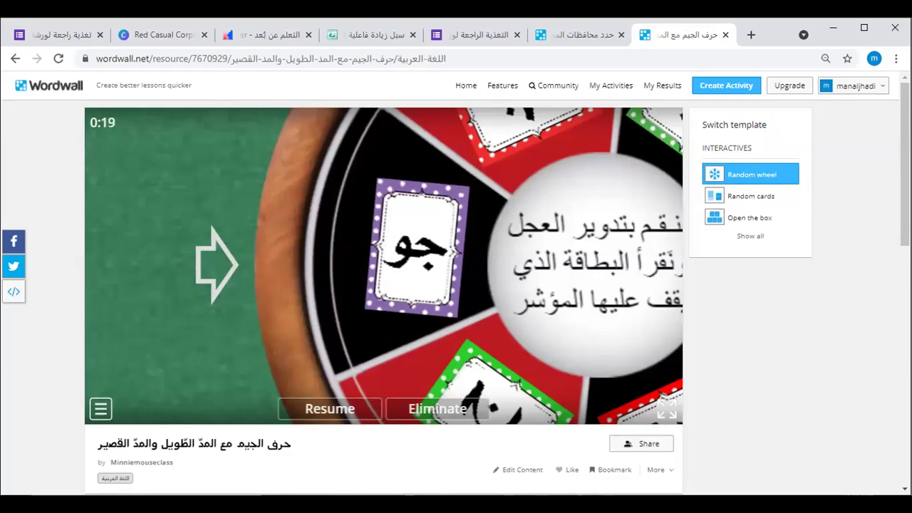
{"action": "left_click", "coordinate": [15, 59]}
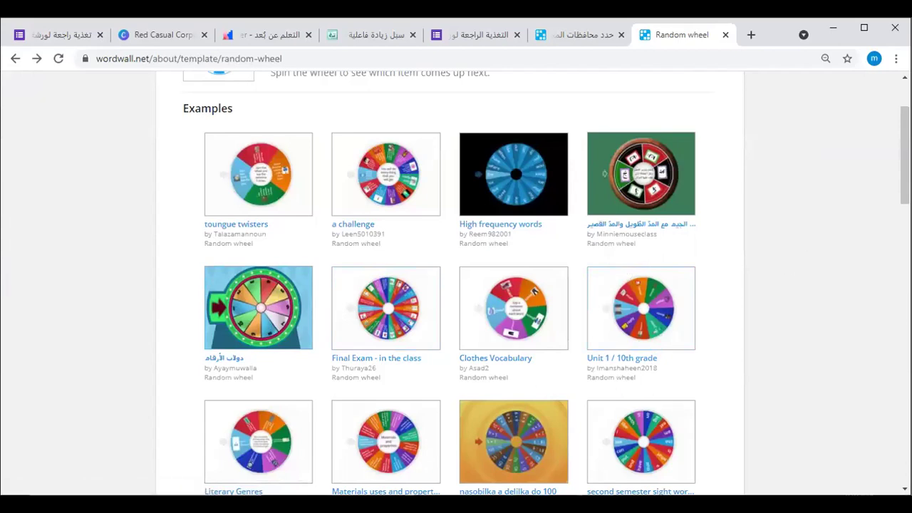
Look through more of the Random wheel example activities and return to the home page's template list.
{"action": "scroll", "coordinate": [456, 285], "scroll_direction": "down", "scroll_amount": 4}
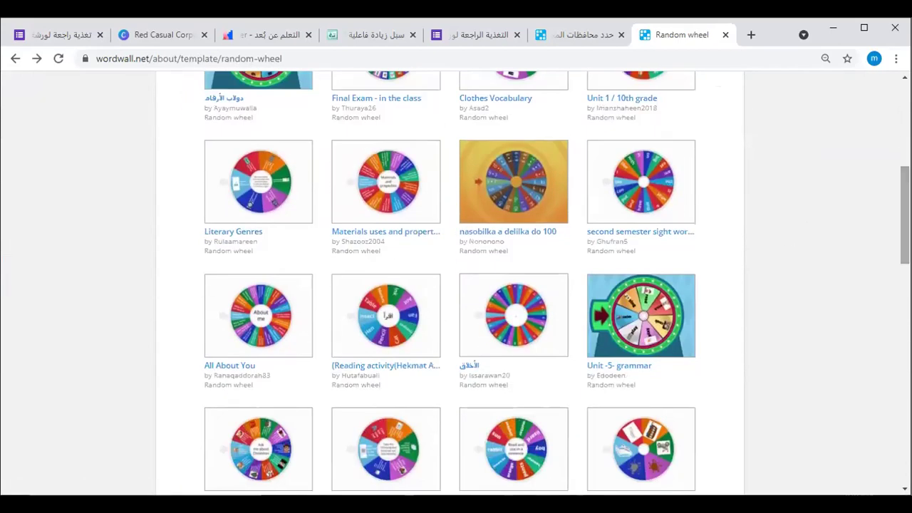
{"action": "scroll", "coordinate": [456, 285], "scroll_direction": "down", "scroll_amount": 4}
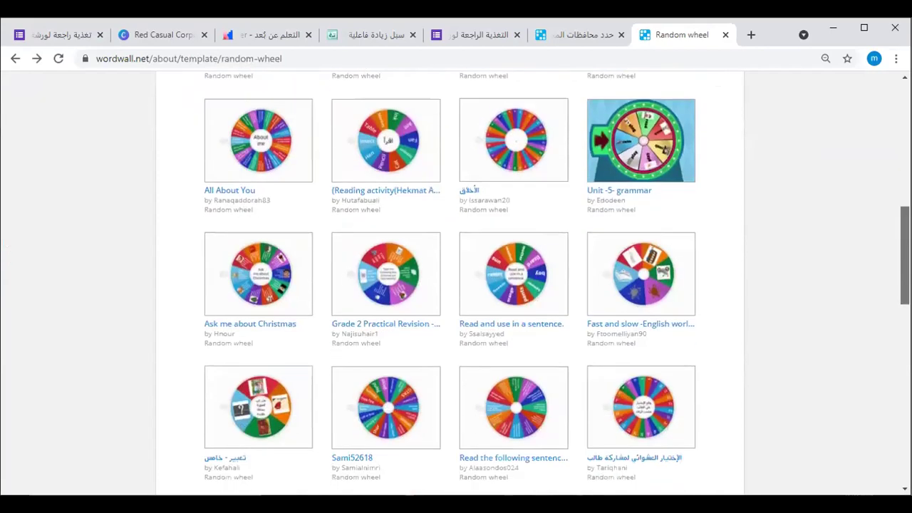
{"action": "scroll", "coordinate": [456, 285], "scroll_direction": "down", "scroll_amount": 1}
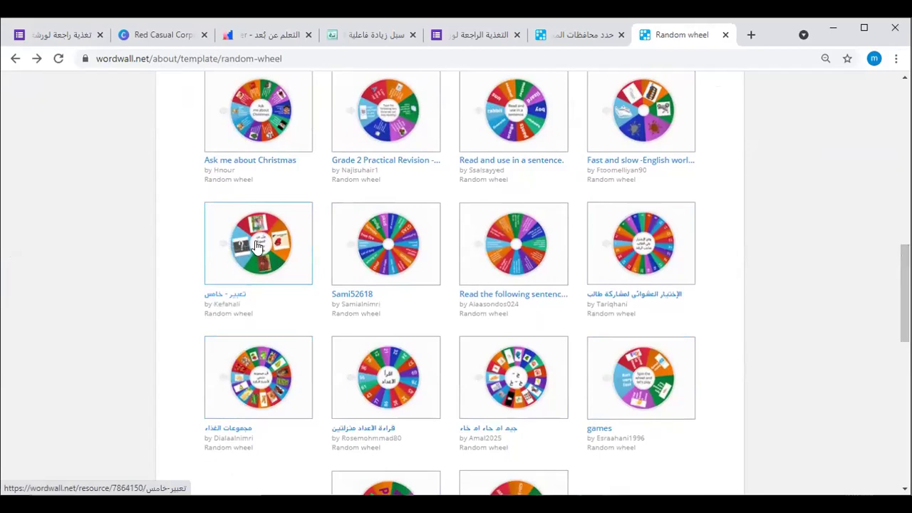
{"action": "left_click", "coordinate": [15, 58]}
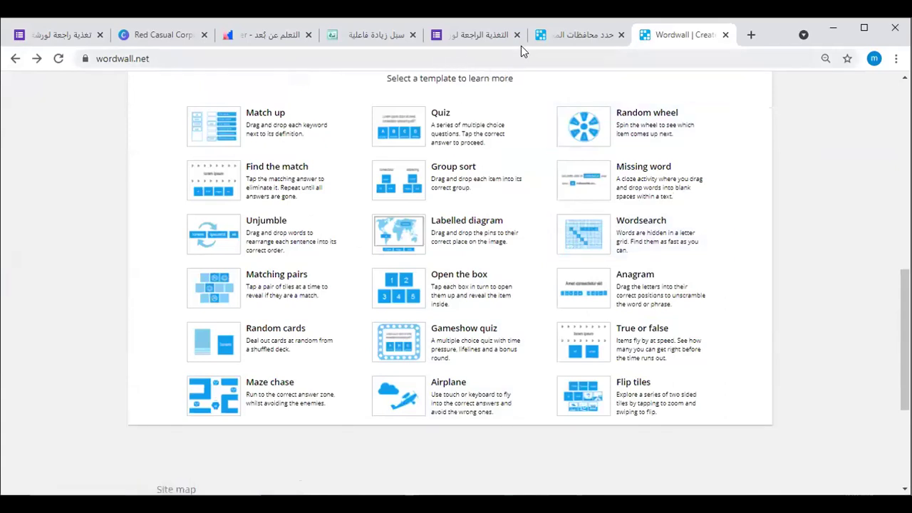
Set the Jordan governorates map activity as a student assignment with anonymous registration and no deadline, and copy its link.
{"action": "left_click", "coordinate": [548, 38]}
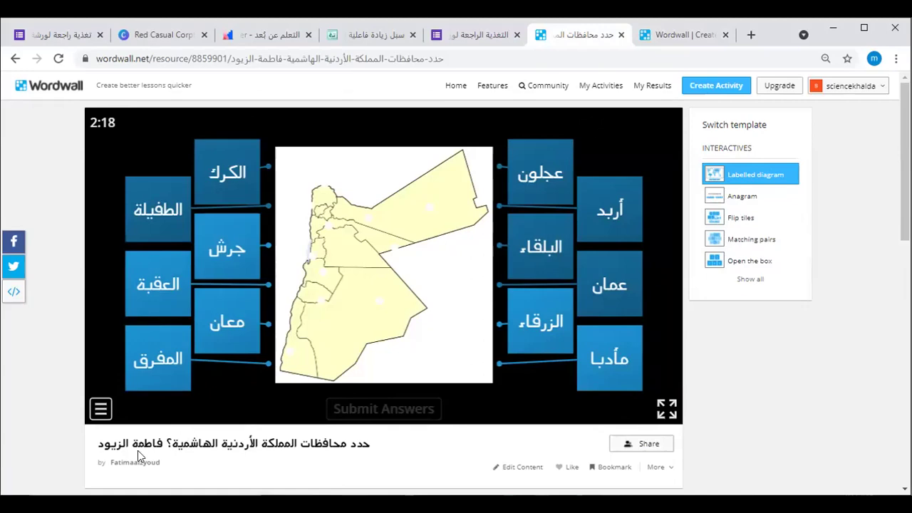
{"action": "left_click", "coordinate": [652, 445]}
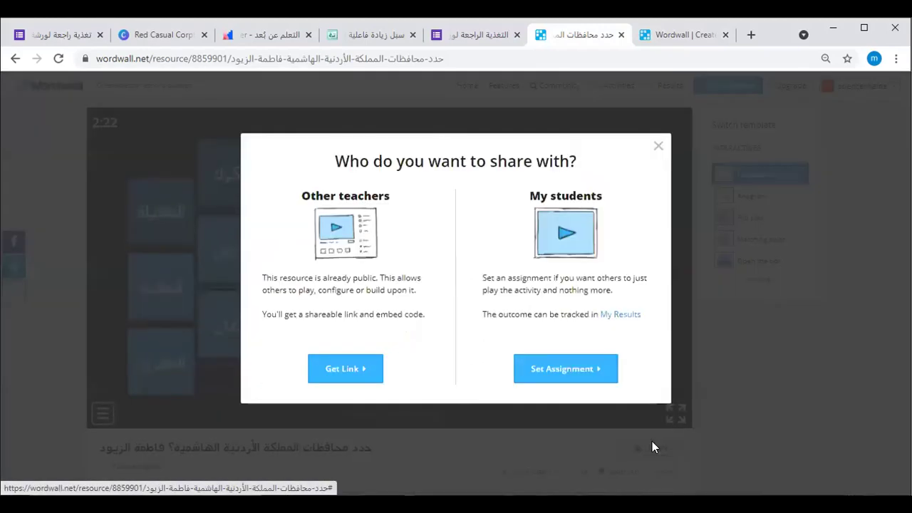
{"action": "left_click", "coordinate": [573, 371]}
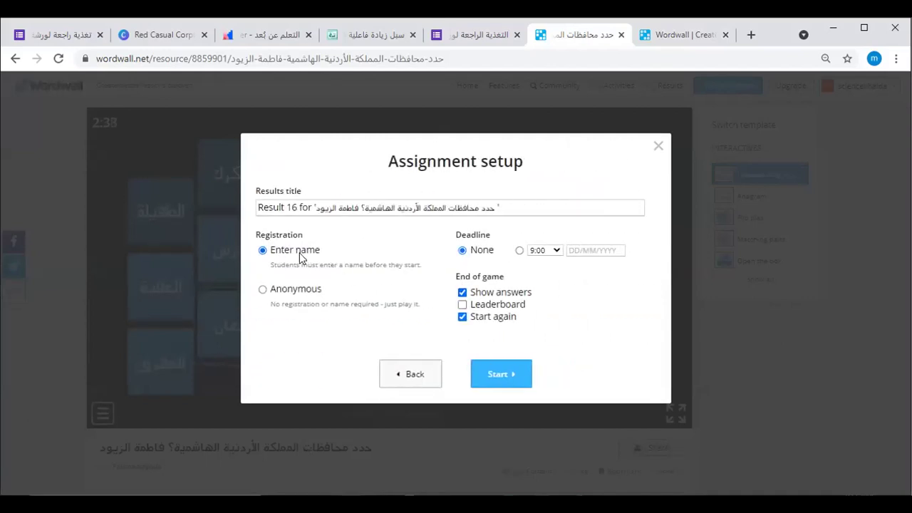
{"action": "left_click", "coordinate": [285, 293]}
{"action": "left_click", "coordinate": [502, 376]}
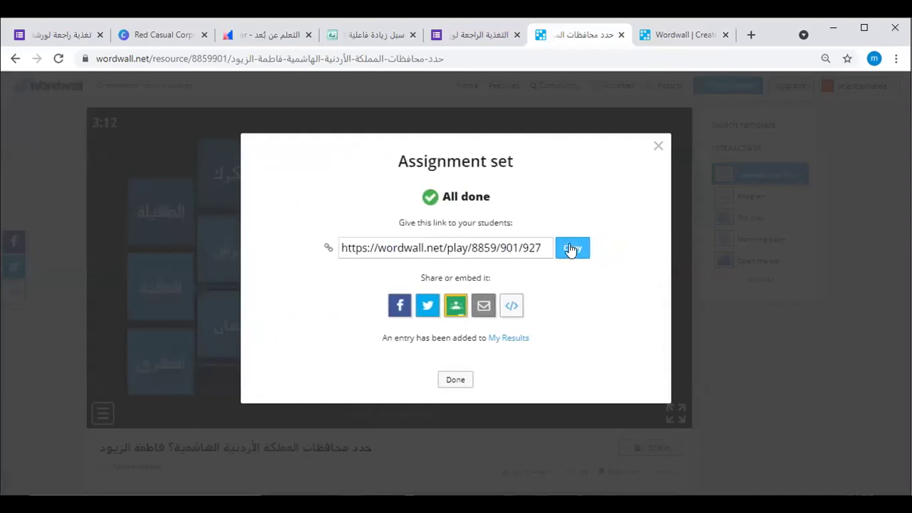
{"action": "left_click", "coordinate": [571, 248]}
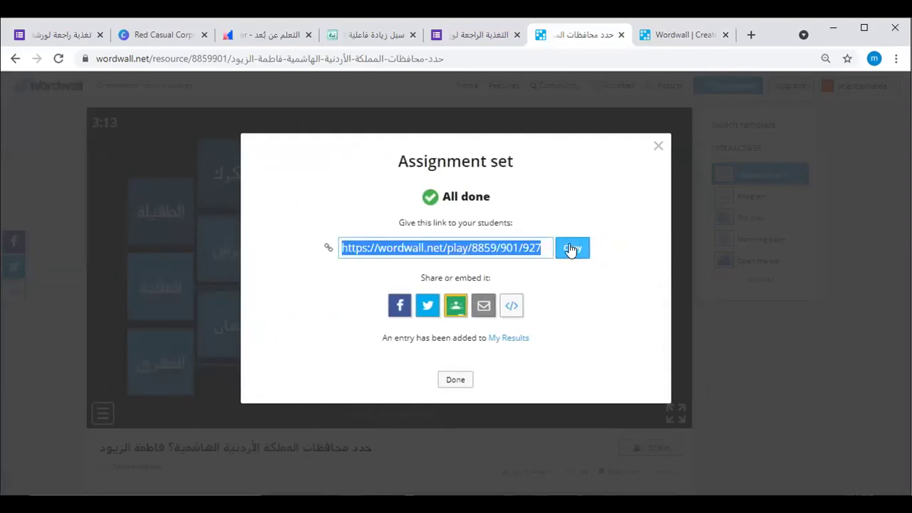
{"action": "left_click", "coordinate": [657, 146]}
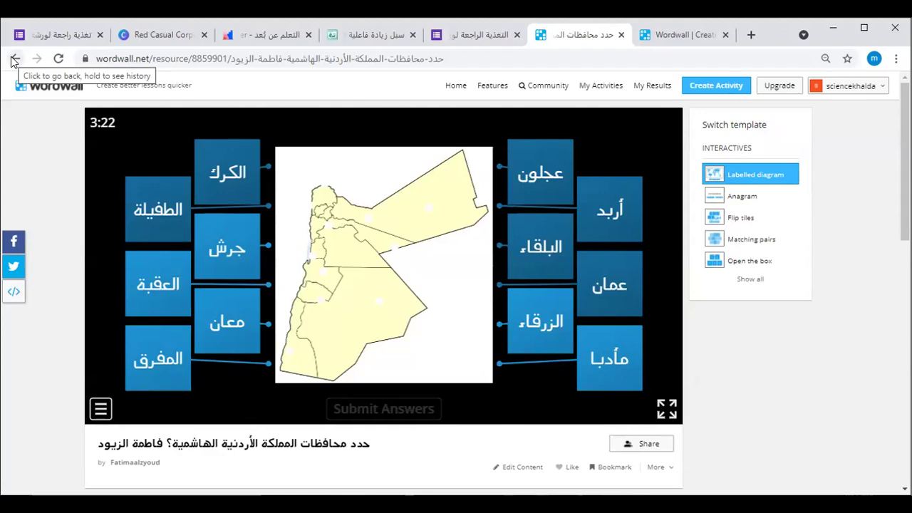
Return from the map activity to the Labelled diagram examples and start the الجهاز الهضمي activity.
{"action": "left_click_drag", "start_coordinate": [234, 177], "coordinate": [317, 242]}
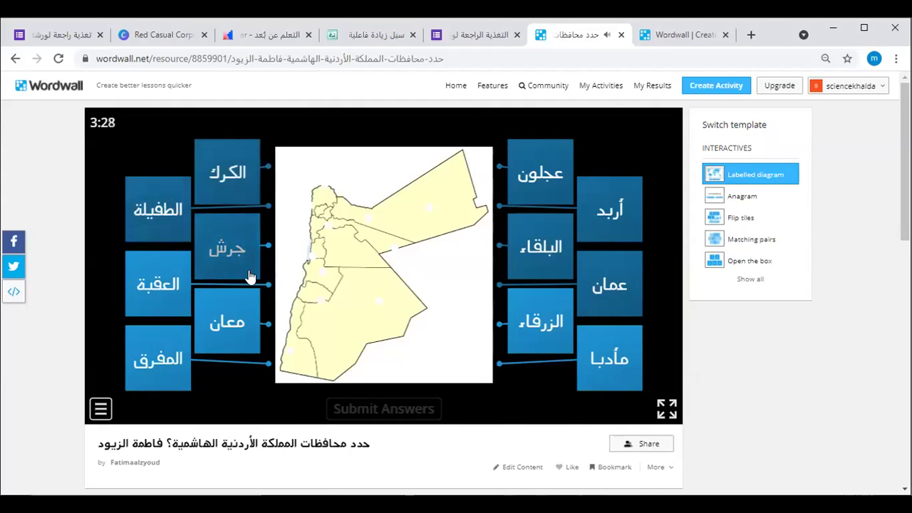
{"action": "left_click", "coordinate": [16, 61]}
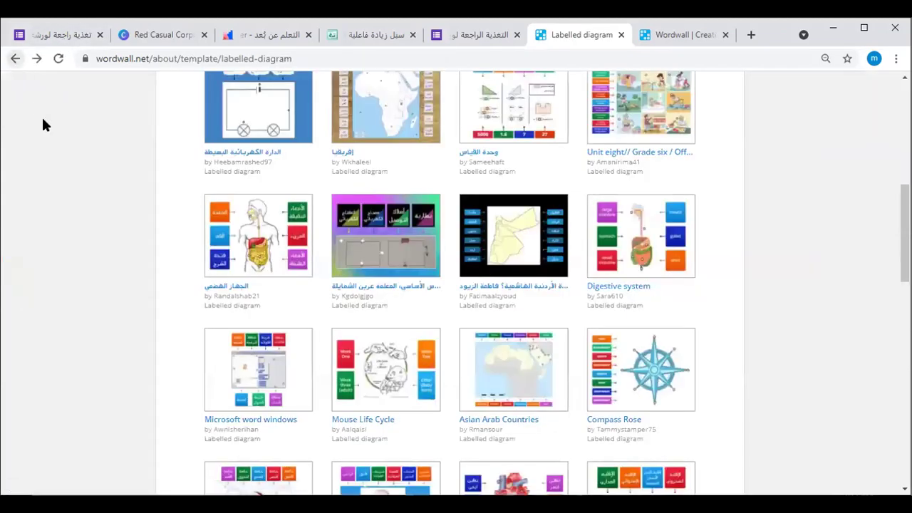
{"action": "left_click", "coordinate": [250, 238]}
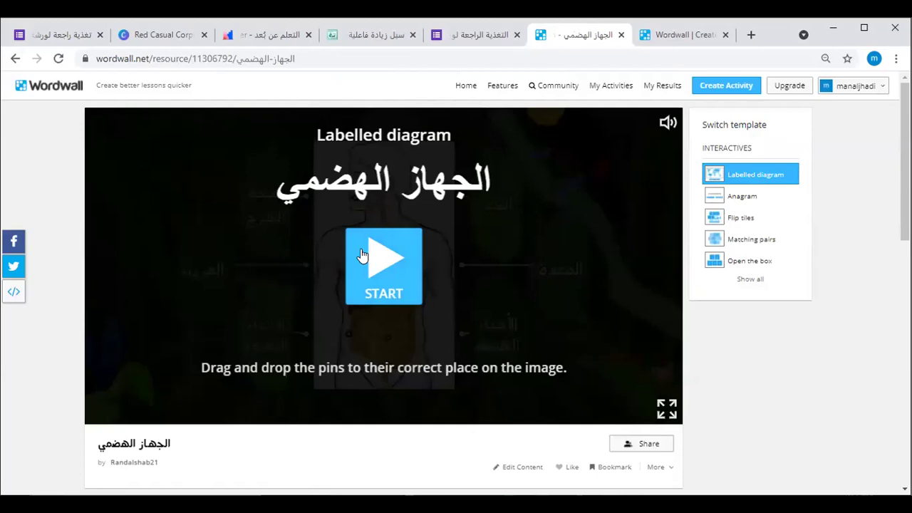
{"action": "left_click", "coordinate": [361, 255]}
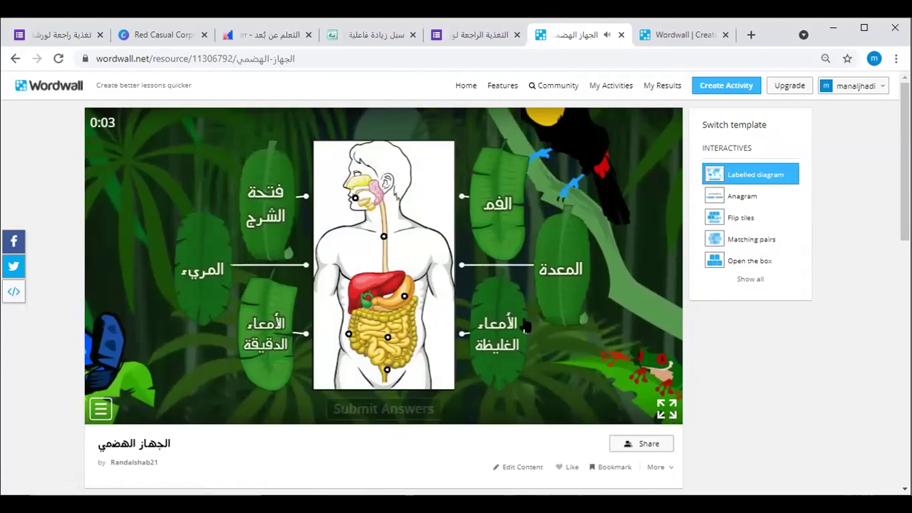
Pin الأمعاء الغليظة on the large intestine and المعدة on the stomach, and return to the home page's template list.
{"action": "left_click_drag", "start_coordinate": [462, 337], "coordinate": [349, 340]}
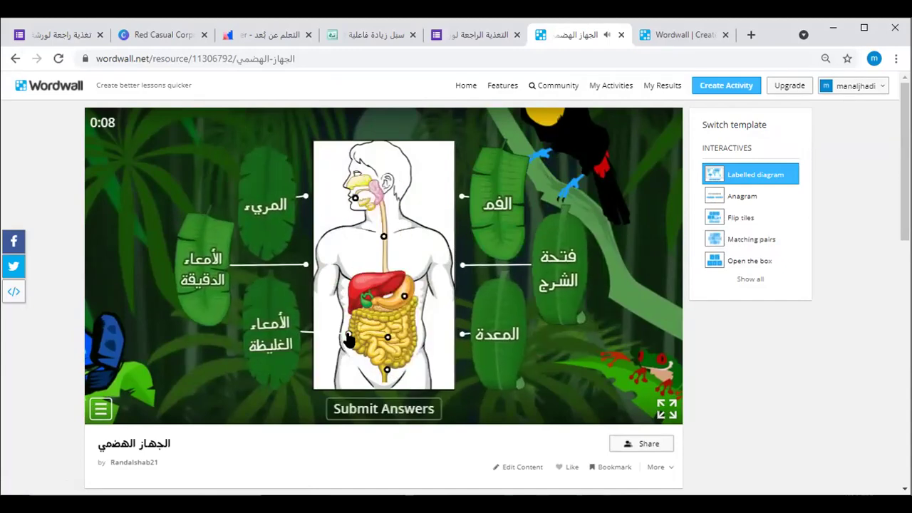
{"action": "left_click_drag", "start_coordinate": [461, 338], "coordinate": [405, 298]}
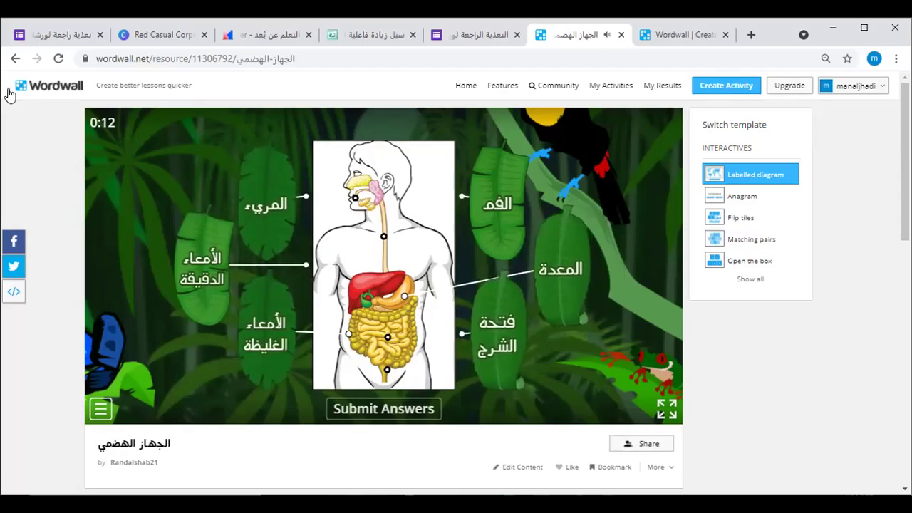
{"action": "left_click", "coordinate": [16, 60]}
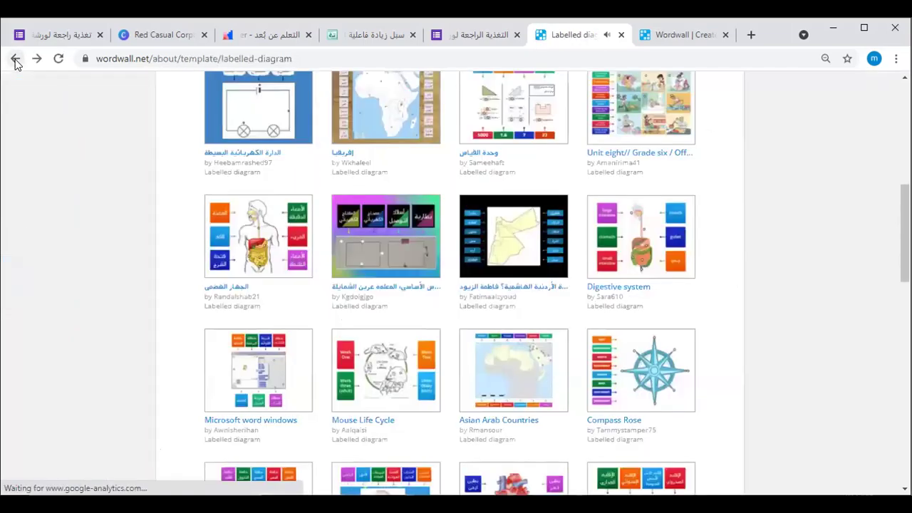
{"action": "left_click", "coordinate": [16, 60]}
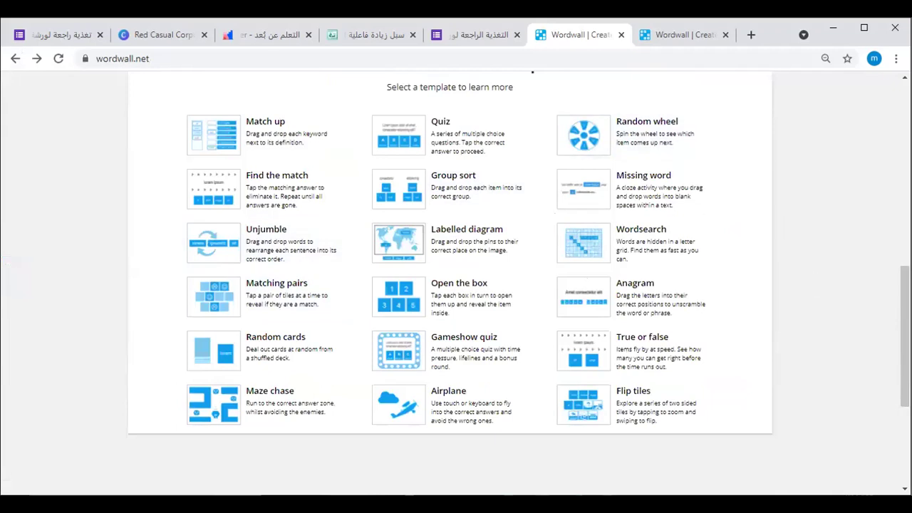
Review the template overview and its heading on the home page, and return to the beginning of the page.
{"action": "left_click_drag", "start_coordinate": [905, 334], "coordinate": [905, 331]}
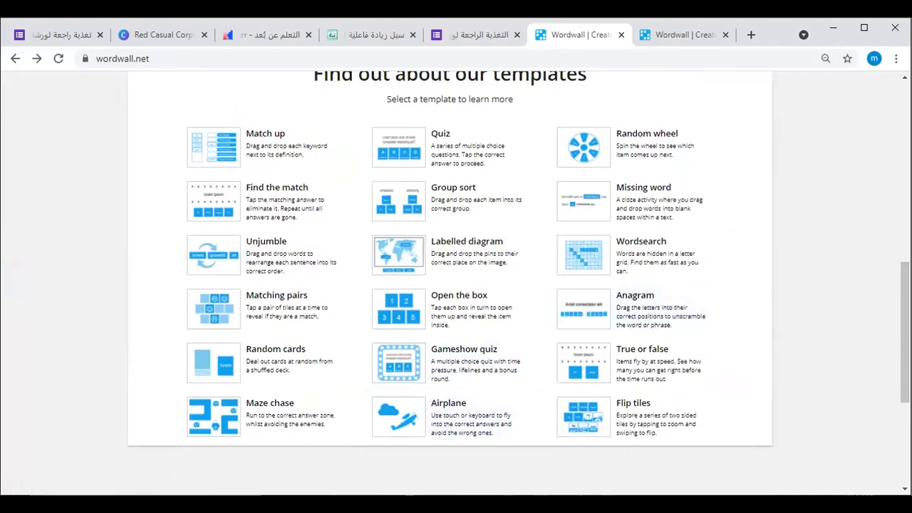
{"action": "scroll", "coordinate": [450, 285], "scroll_direction": "up", "scroll_amount": 3}
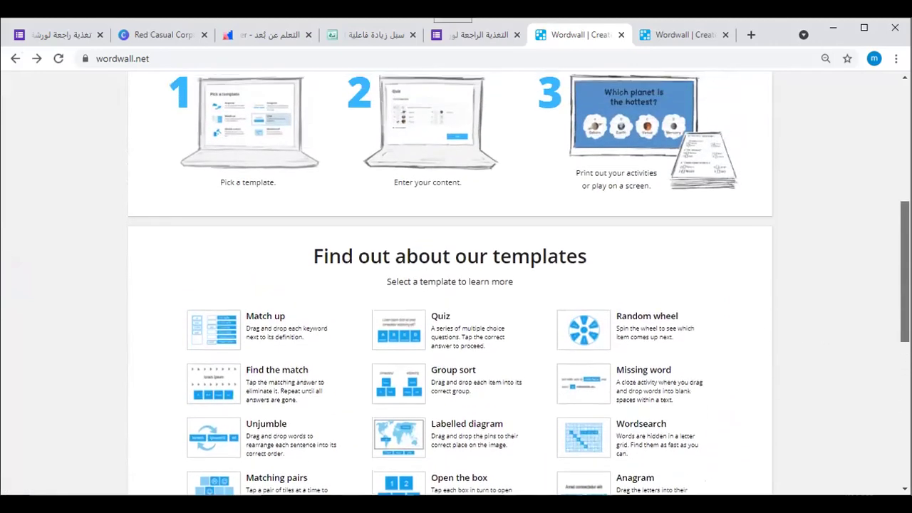
{"action": "triple_click", "coordinate": [450, 256]}
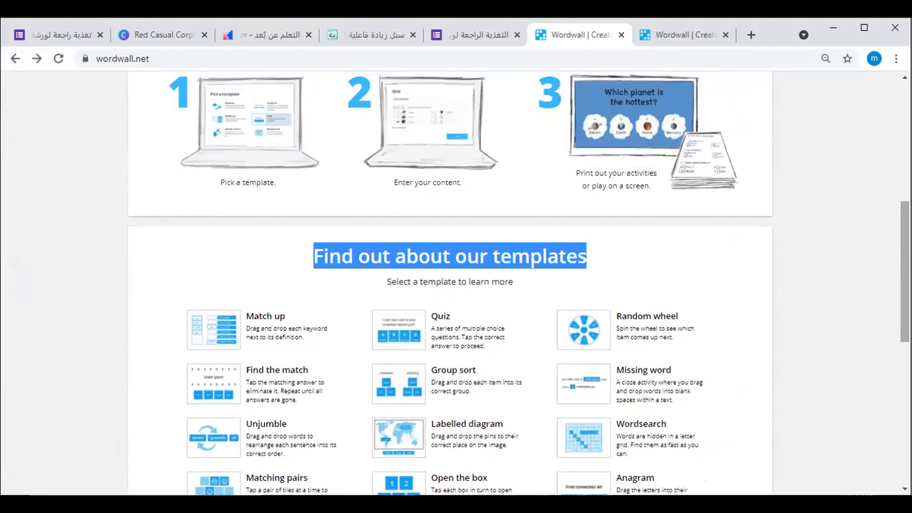
{"action": "scroll", "coordinate": [450, 285], "scroll_direction": "up", "scroll_amount": 5}
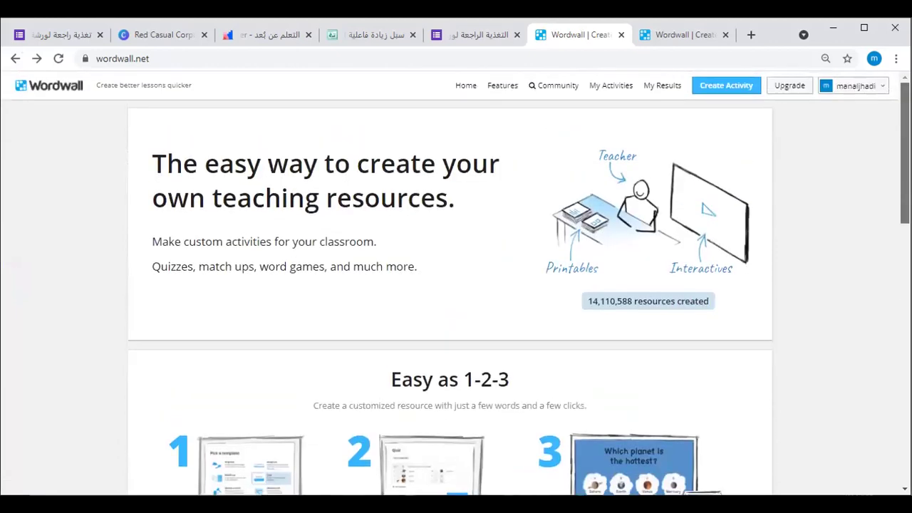